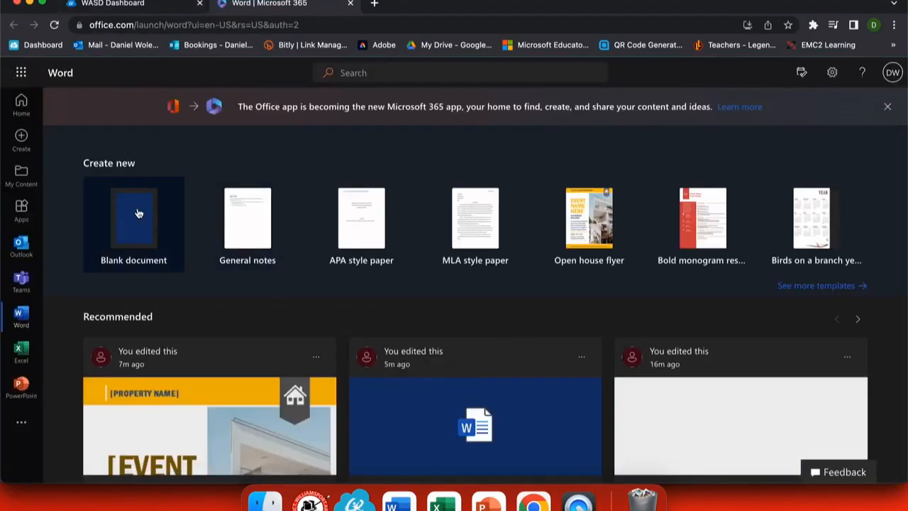
- Create a Blank document from the Create new section of the Word home page
left_click(138, 215)
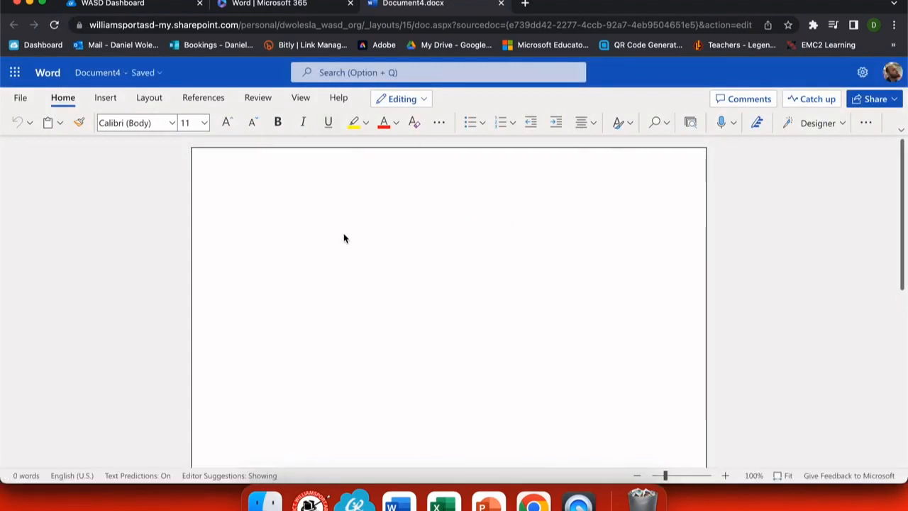
- Paste the student paragraph on trees and microclimates and start a new line below it
type("To assess the role trees play in modifying microclimates, an investigation was developed to measure the size (height and DBH) of over 120 trees at a park in Dearborn, Michigan. With the help of a professional forester, trees were identified by names for future research. The GLOBE Observer App helped to collect and submit the data. In addition, two PASCO weather stations helped to determine how trees modified selective weather parameters like wind speed, temperature, and relative humidity of two different sites in Levagood Park. Site 1 was an area centered among a group of trees, while Site 2 was in an open short grass field without surrounding trees. Students would go to the sites, place their devices, and begin recording simultaneously for approximately 15 minutes. The data was then used to make graphs for comparing the two data sets. After analyzing the data, multiple correlations were found between them. We found several similarities and differences between the two sites. Although the data was collected during the winter with no leaves on trees, we hope to continue our research during the active growing season of 2020 to compare the effects with leaves to the data collected in the winter.")
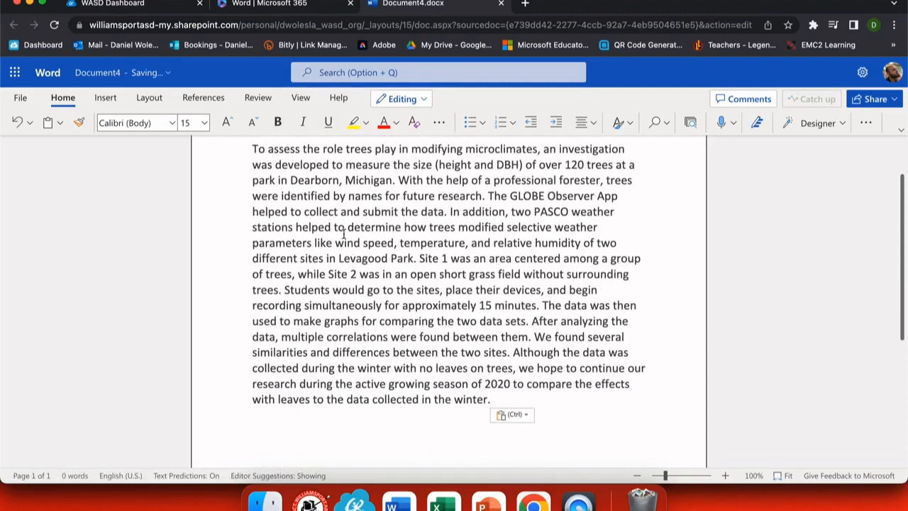
key("Return")
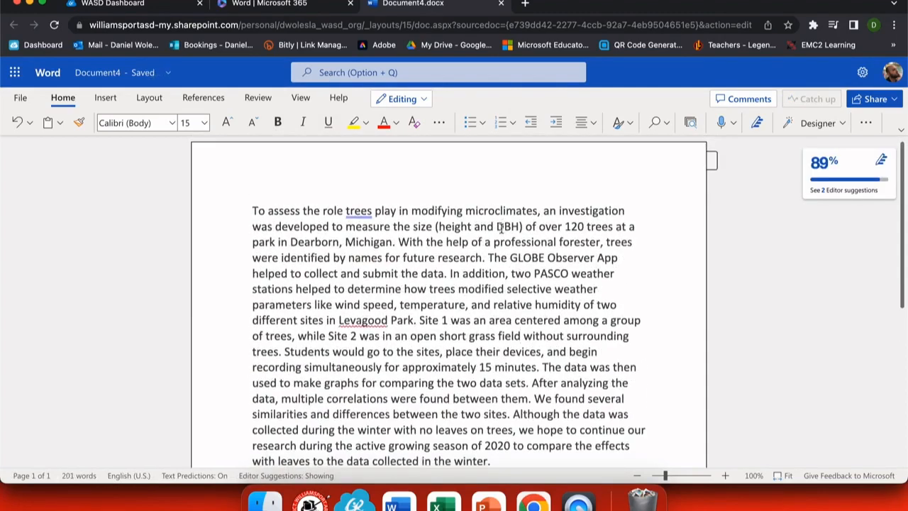
scroll(463, 193, "down", 1)
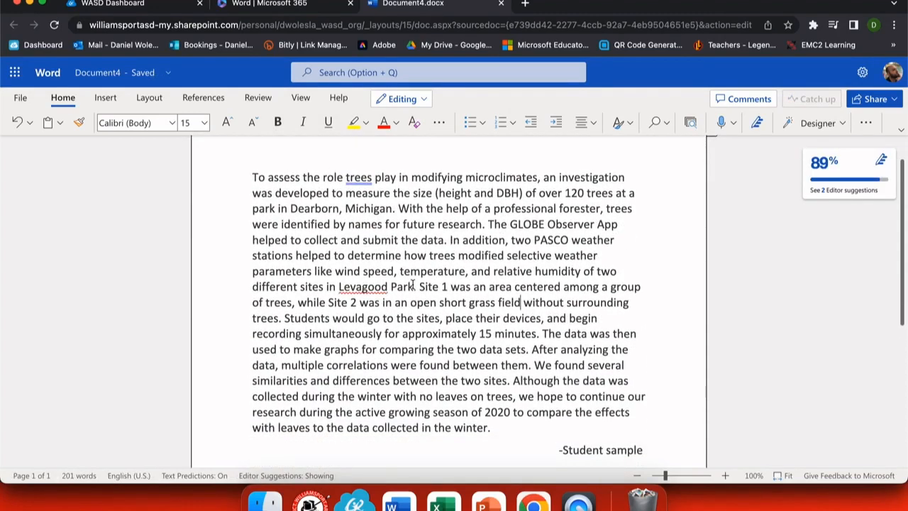
mouse_move(850, 187)
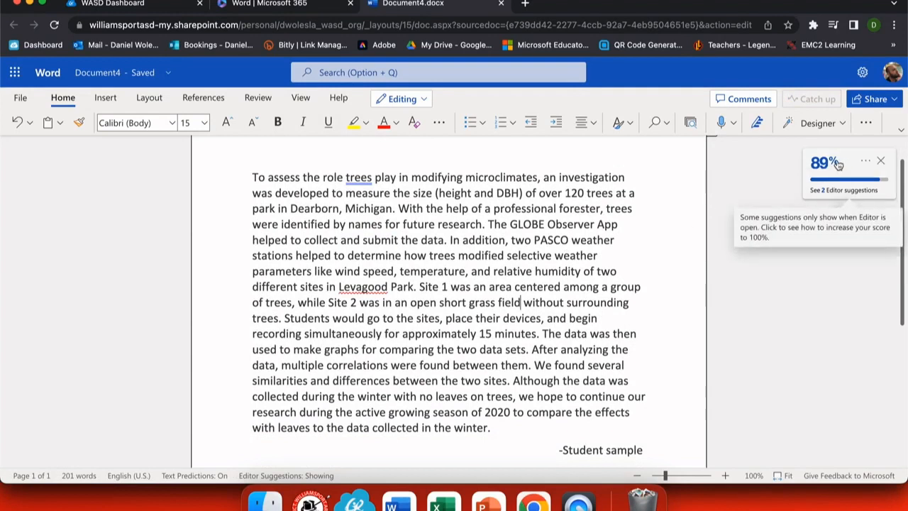
- Open Editor's review and switch the writing style from Formal to Professional
left_click(760, 125)
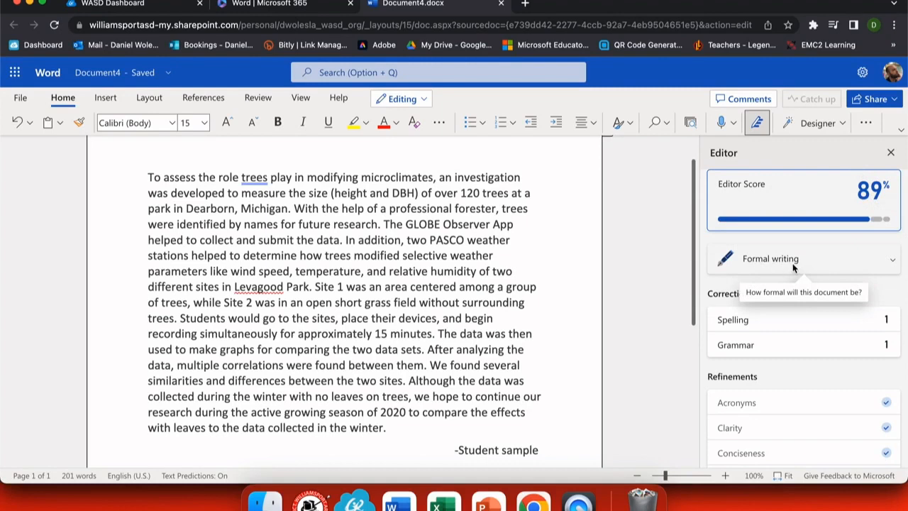
left_click(891, 260)
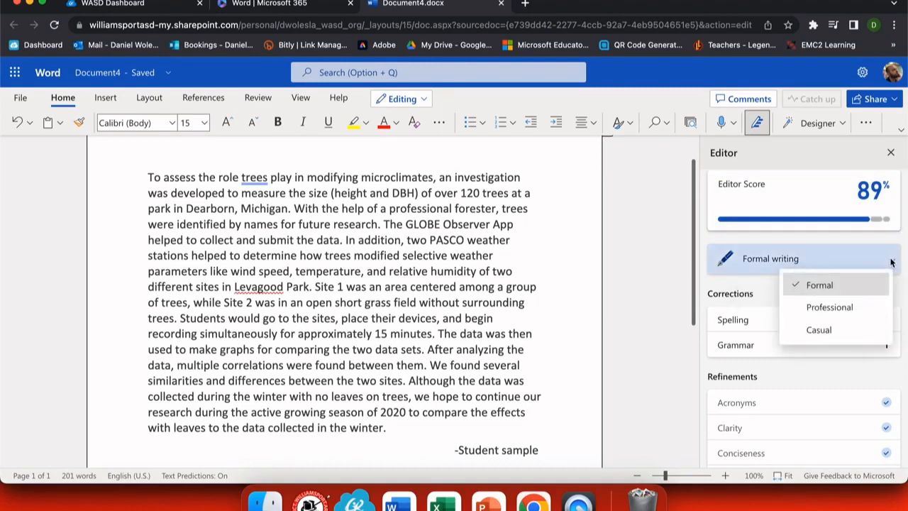
left_click(830, 307)
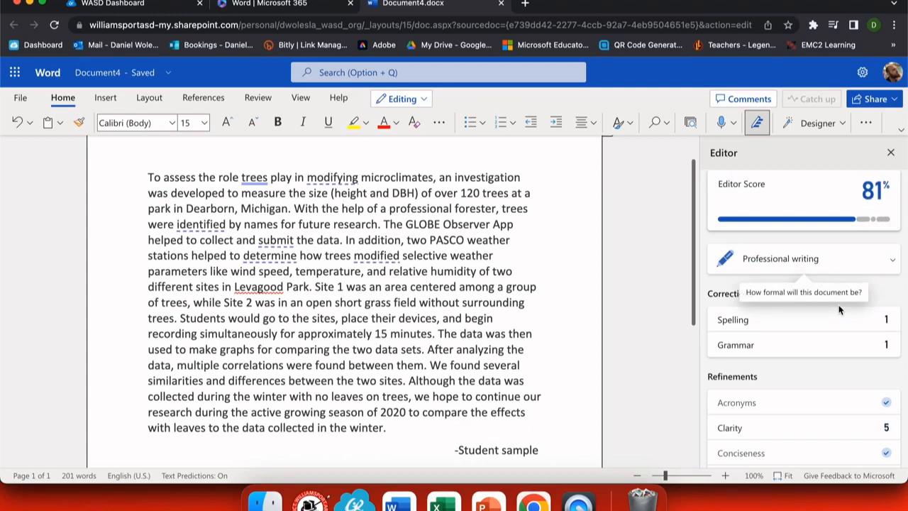
- Change the writing style to Casual for an 85% score and view the clarity suggestion for 'modified'
mouse_move(873, 197)
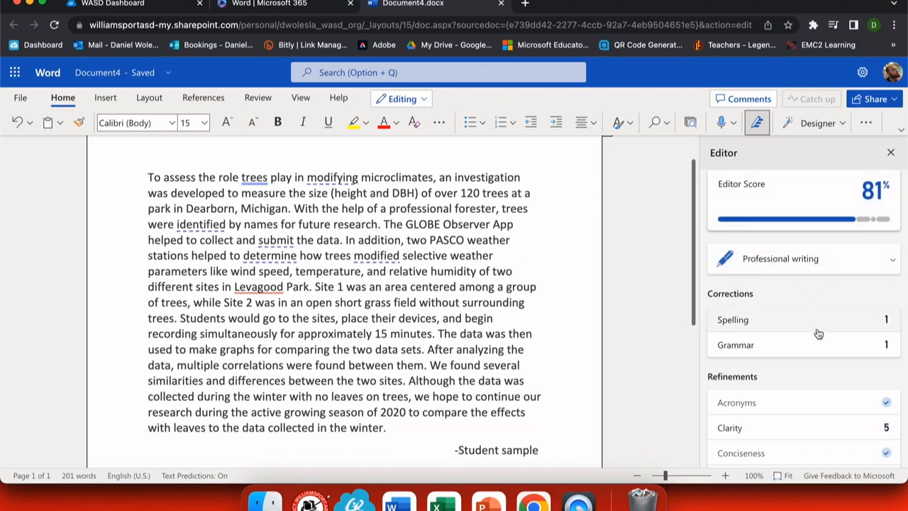
scroll(822, 344, "down", 3)
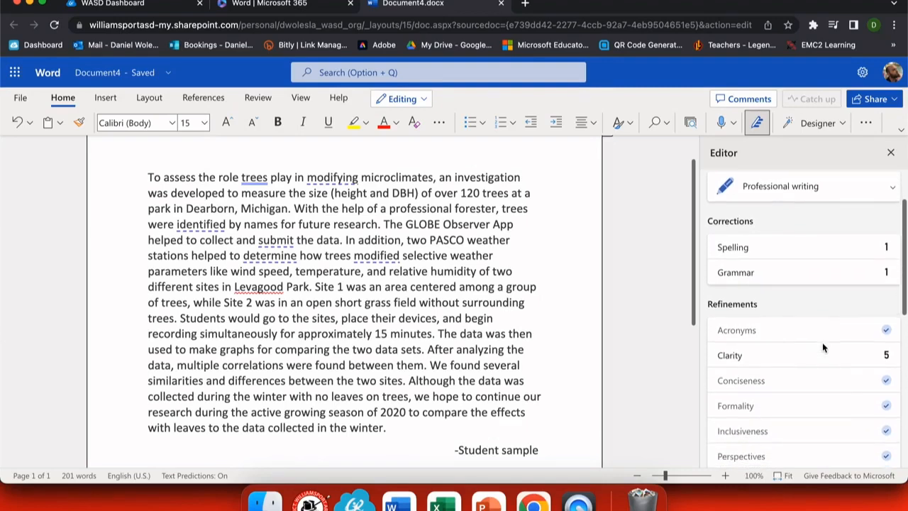
scroll(822, 344, "down", 2)
scroll(821, 340, "up", 5)
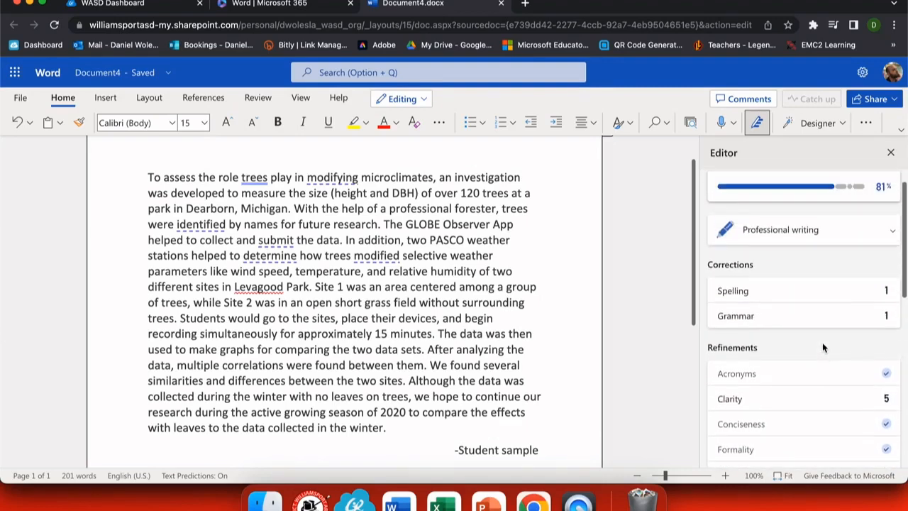
left_click(794, 259)
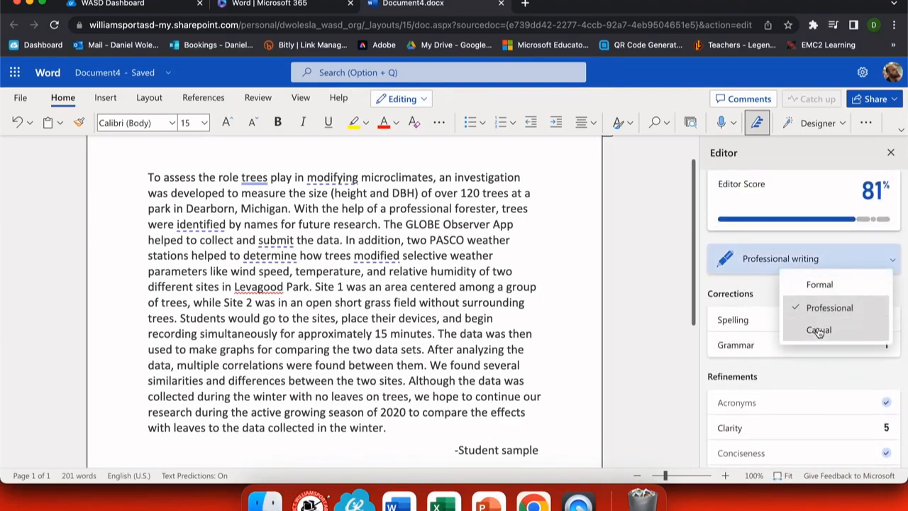
left_click(819, 330)
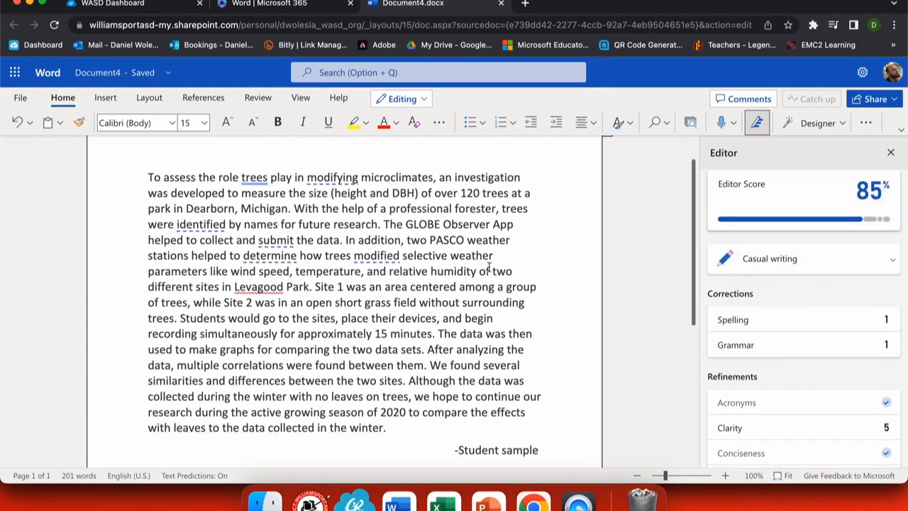
left_click(370, 259)
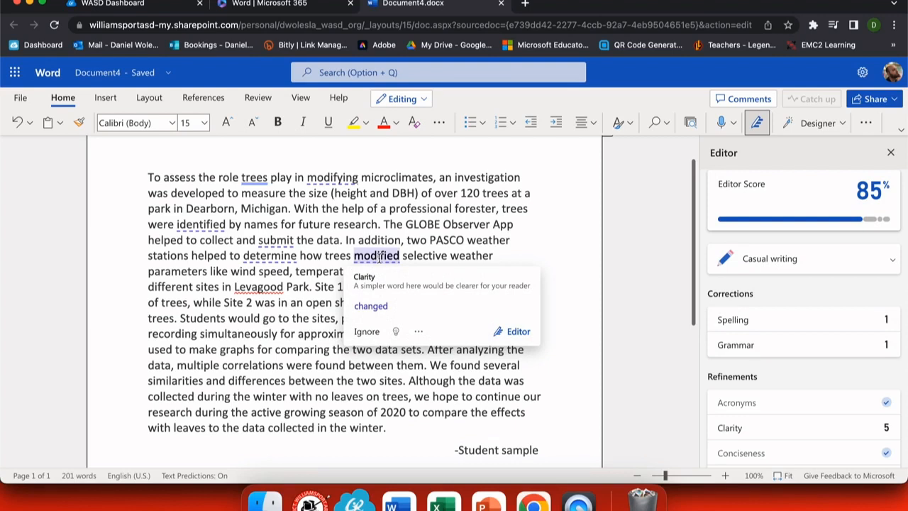
- View the clarity suggestion for 'determine' and its simpler-wording learning tip, then dismiss both cards
left_click(270, 256)
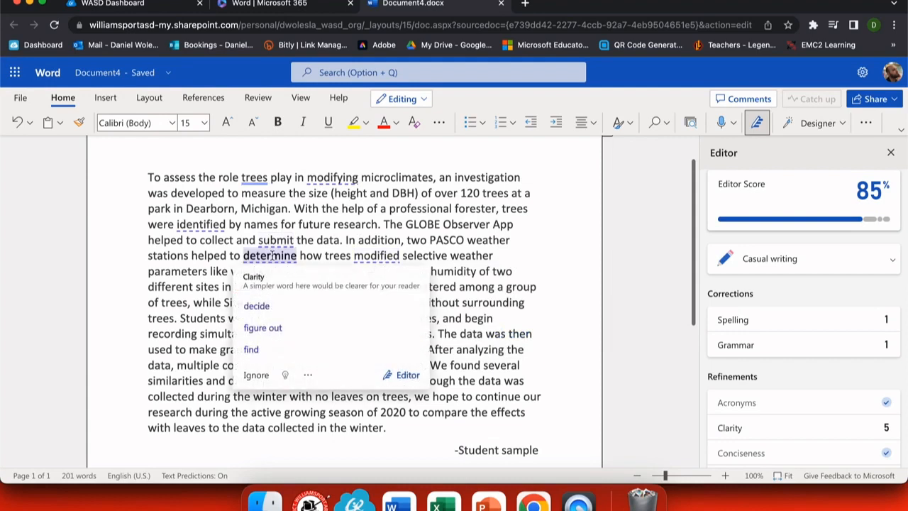
left_click(283, 376)
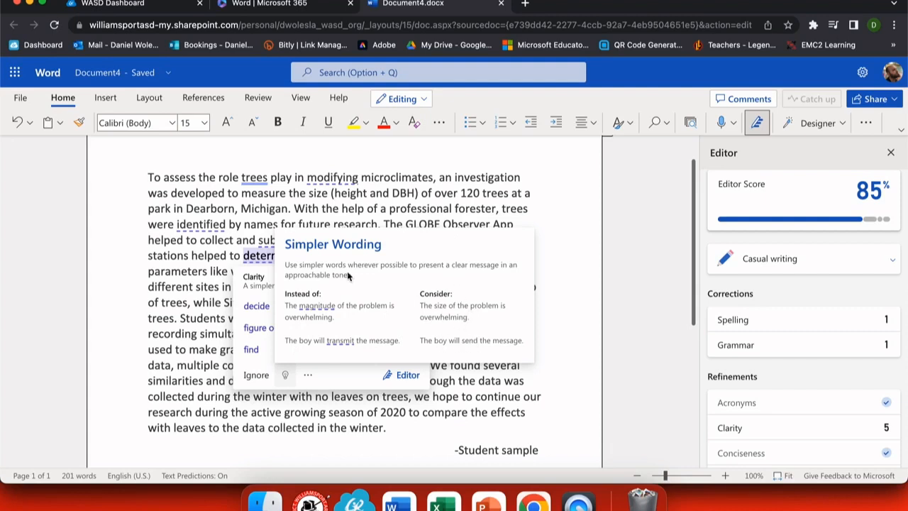
left_click(411, 206)
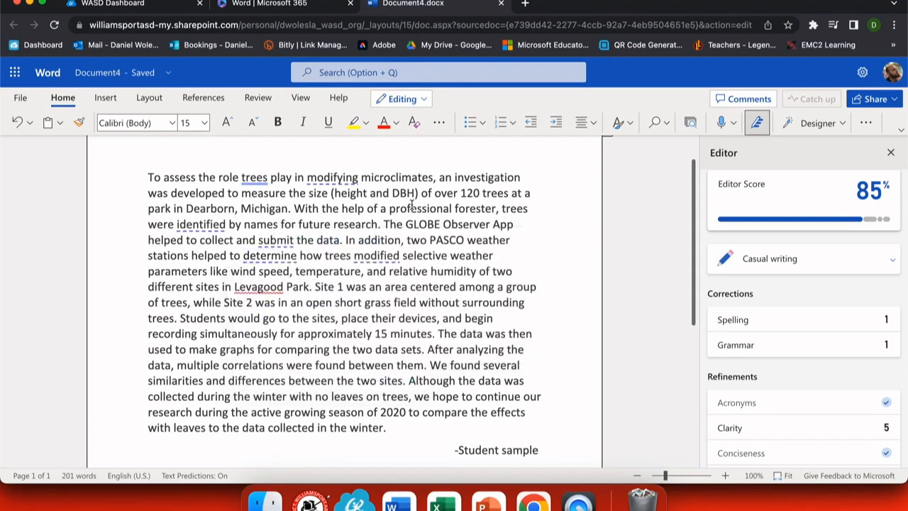
- Switch Editor back to Formal writing for an 89% score and view spelling suggestions for 'Levagood'
left_click(837, 257)
left_click(827, 283)
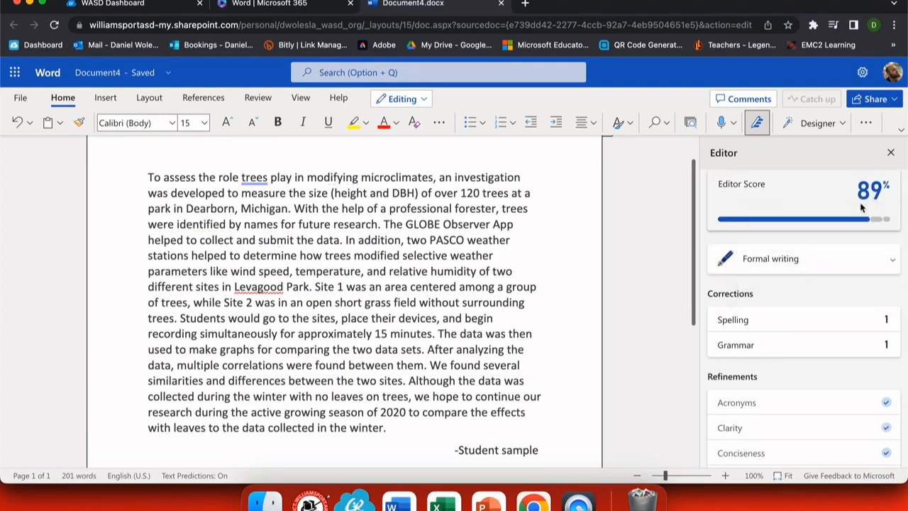
scroll(847, 345, "down", 5)
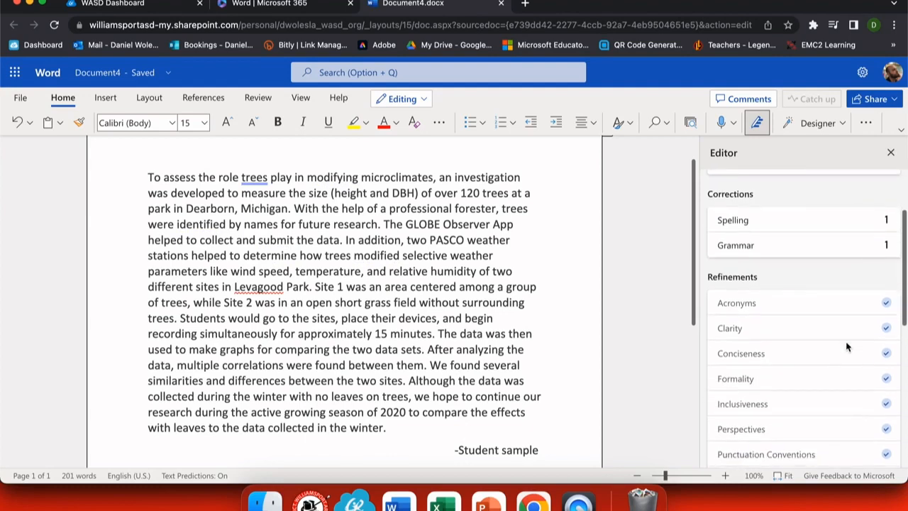
scroll(846, 346, "down", 2)
scroll(847, 346, "up", 3)
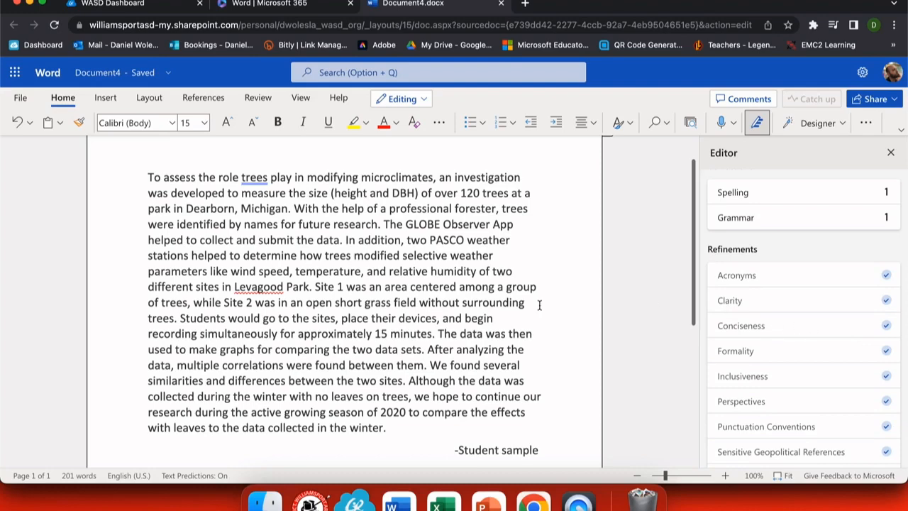
scroll(777, 244, "up", 3)
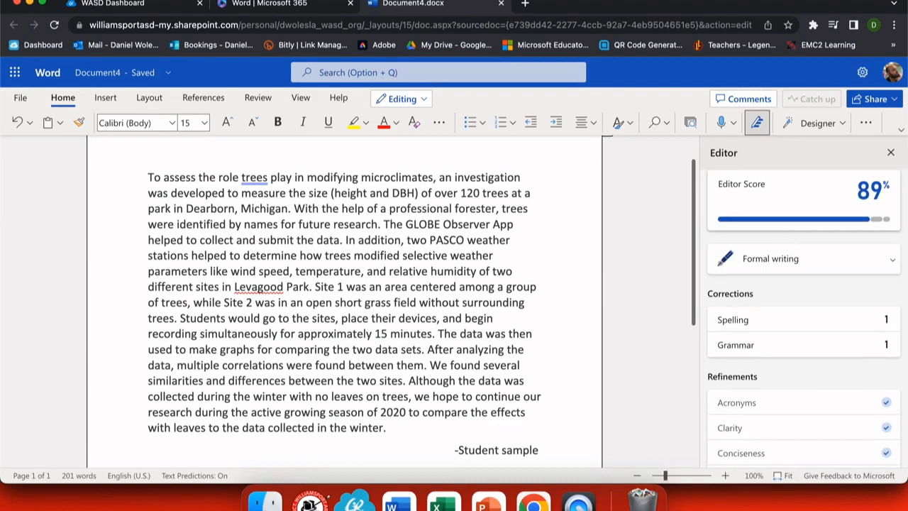
left_click(263, 285)
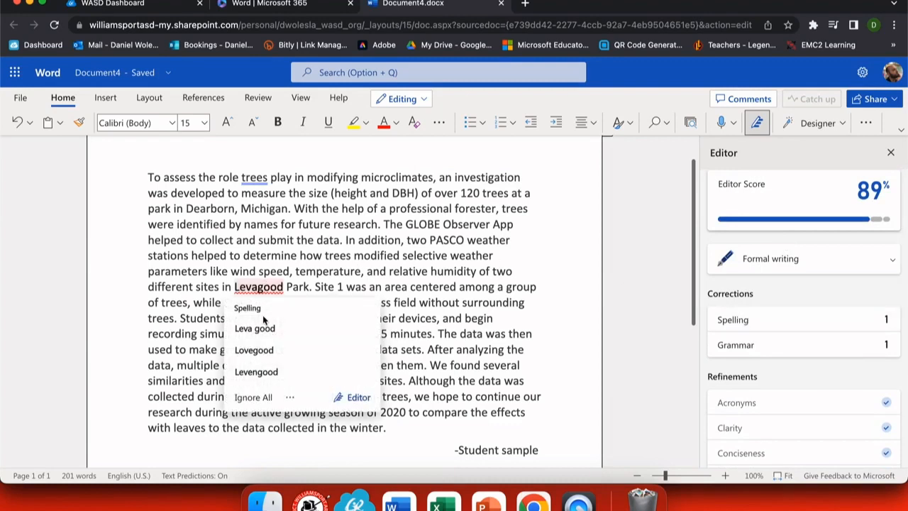
- Ignore all 'Levagood' flags and accept the comma after 'trees', bringing the score to 100%
left_click(256, 395)
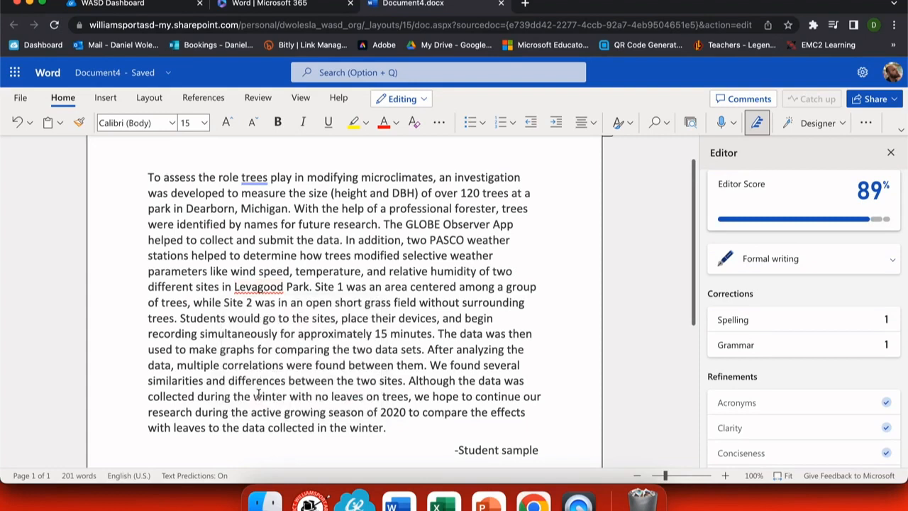
left_click(261, 286)
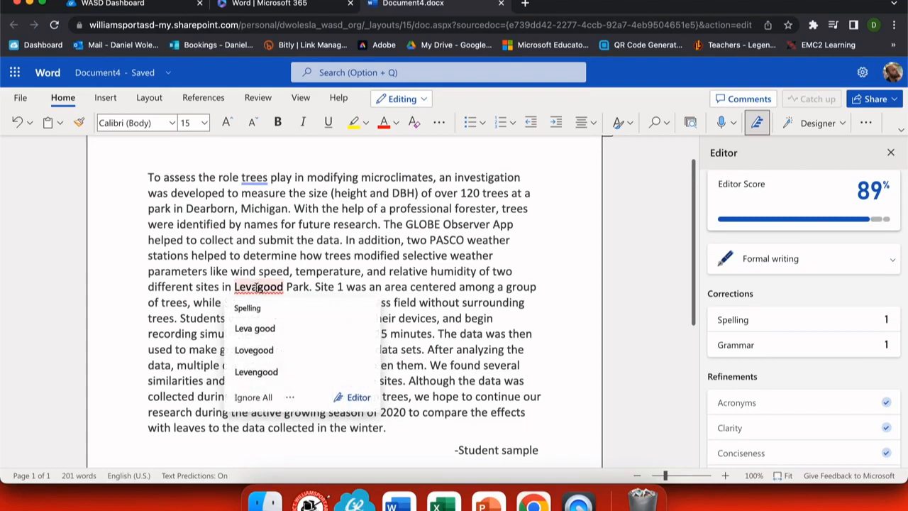
left_click(253, 397)
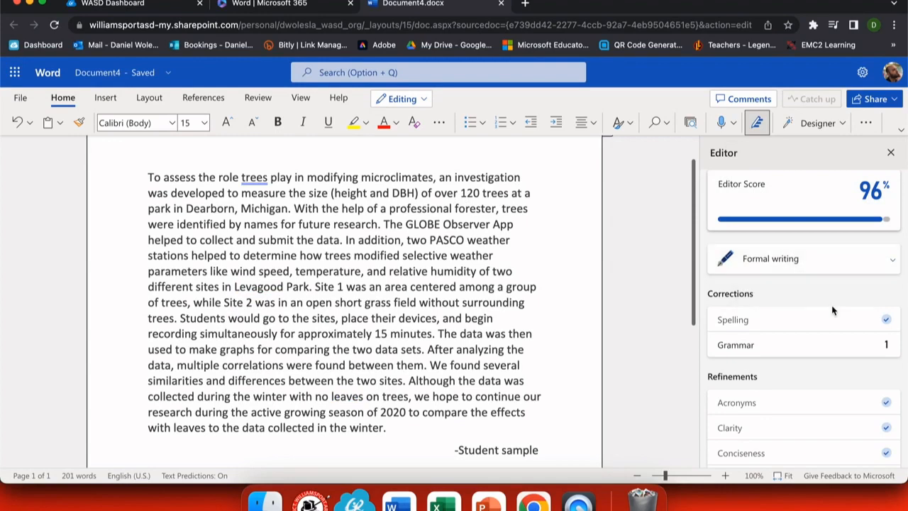
left_click(812, 345)
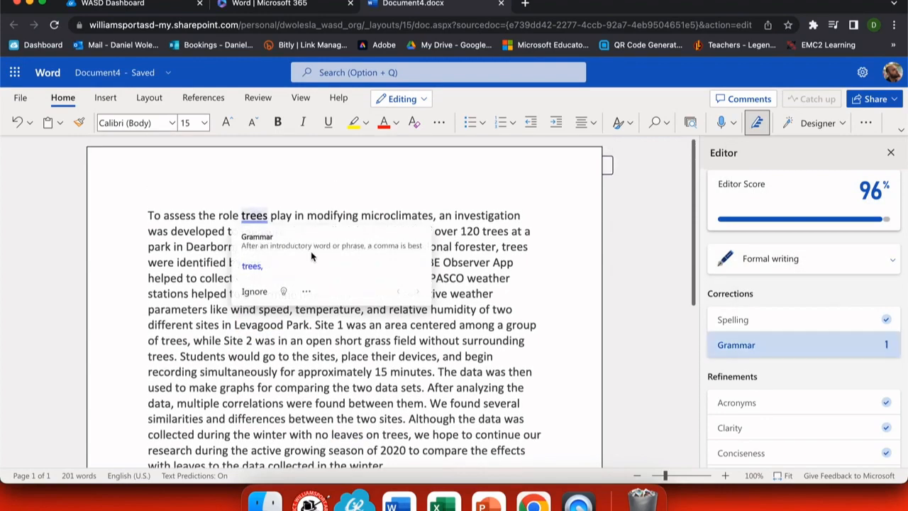
left_click(254, 260)
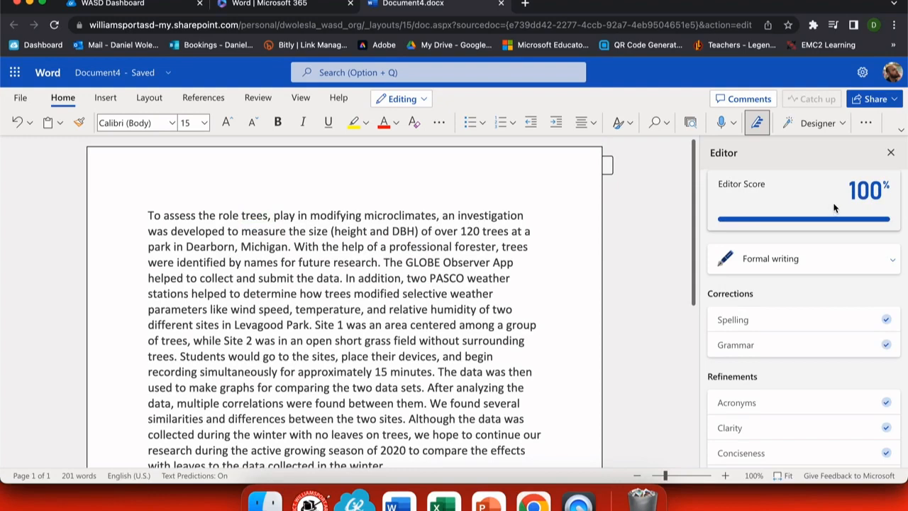
- Run the Similarity check against online sources, which finds 30% of the text matching
scroll(839, 348, "down", 1)
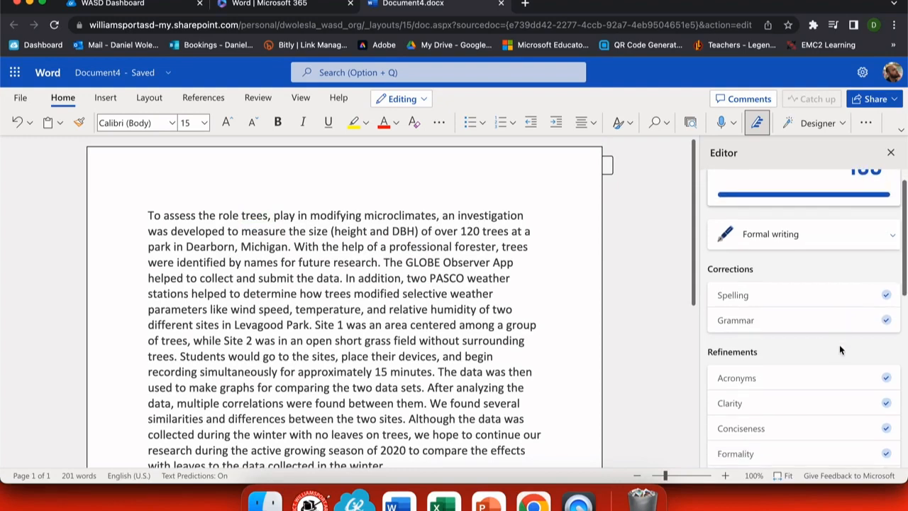
scroll(839, 344, "down", 4)
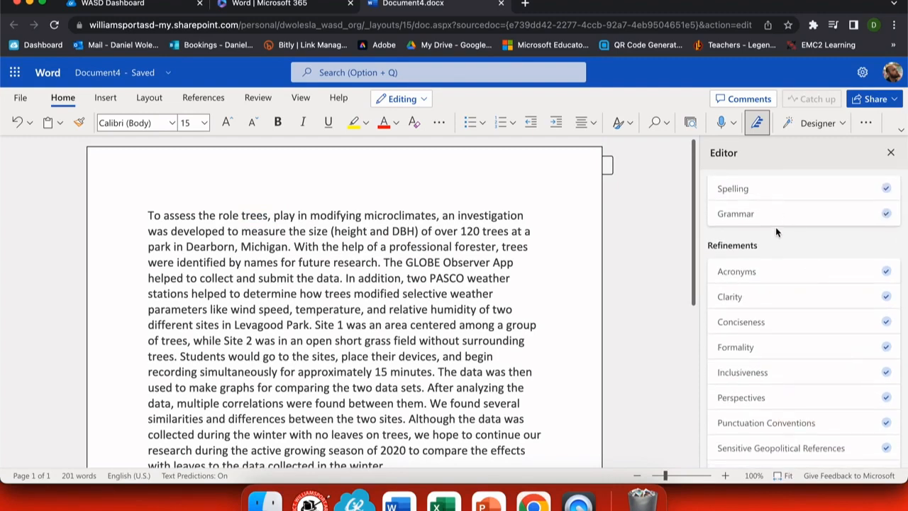
scroll(778, 266, "down", 3)
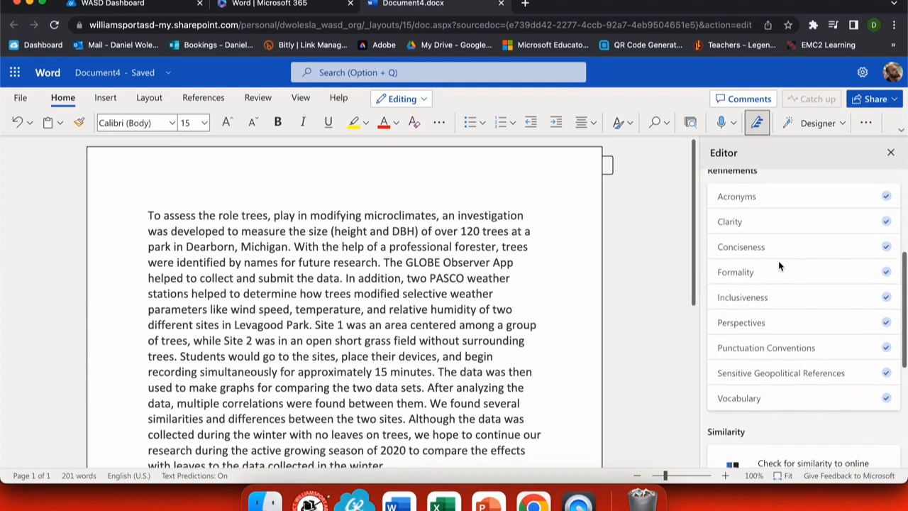
scroll(778, 265, "down", 2)
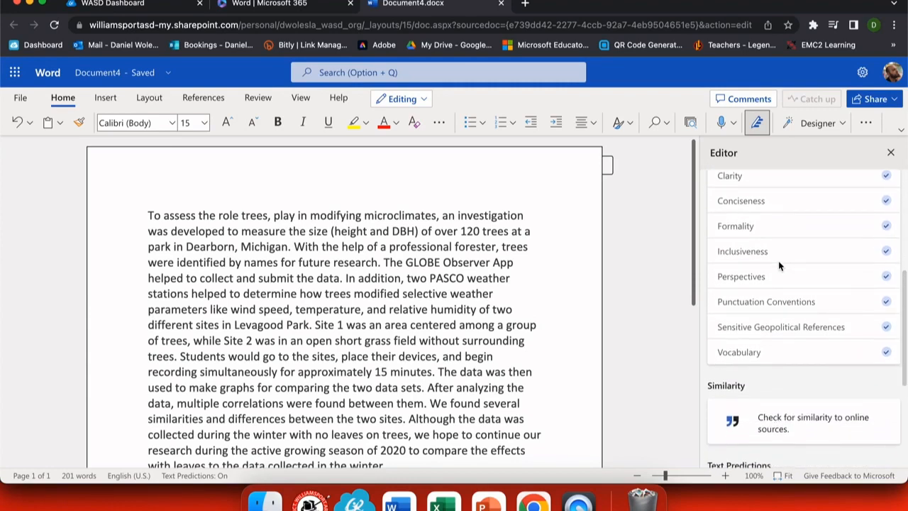
scroll(777, 266, "down", 6)
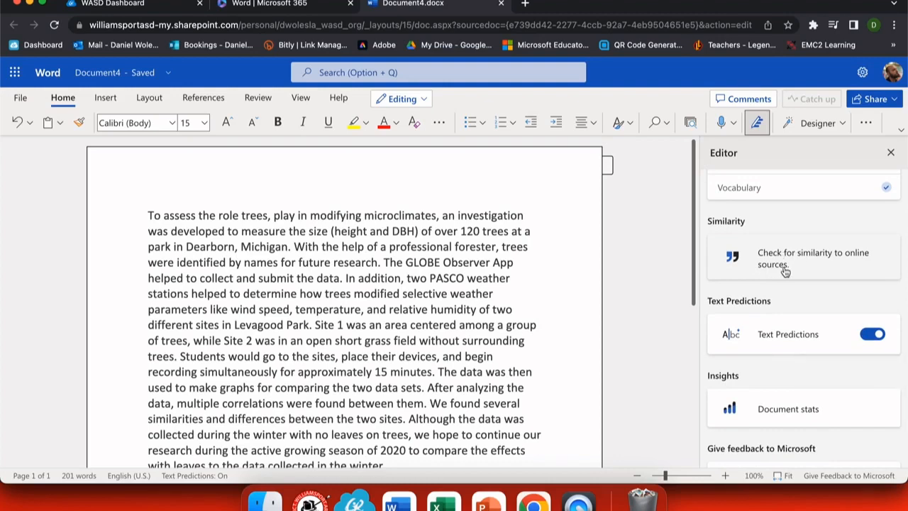
left_click(785, 272)
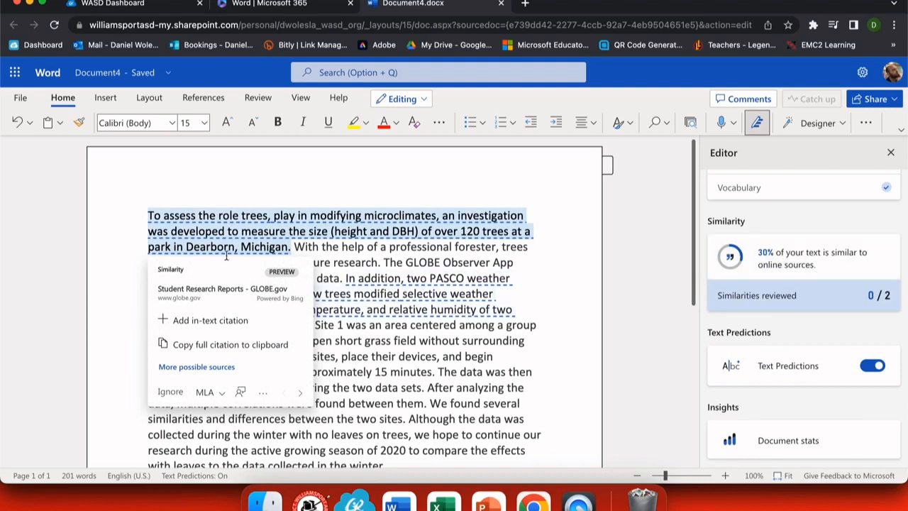
- Add GLOBE.gov in-text citations to both matched passages, switching the citation style from MLA to APA
left_click(194, 323)
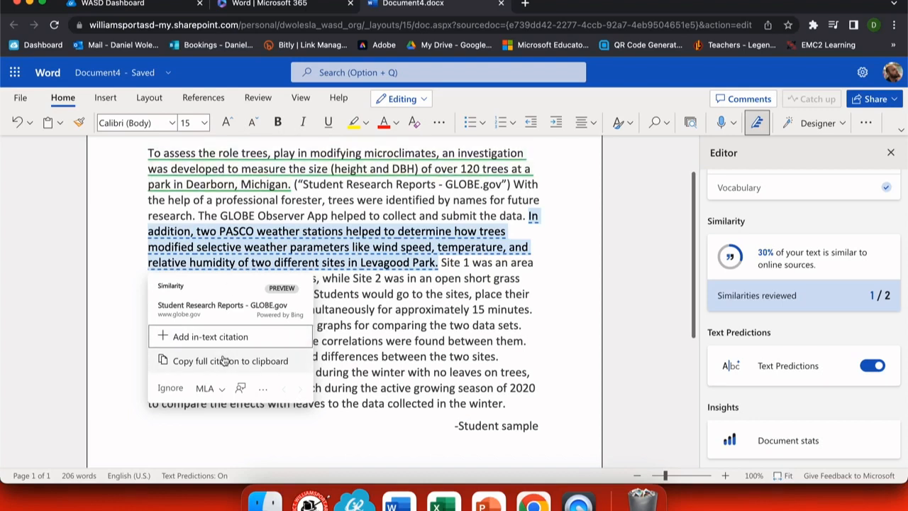
left_click(211, 391)
left_click(219, 436)
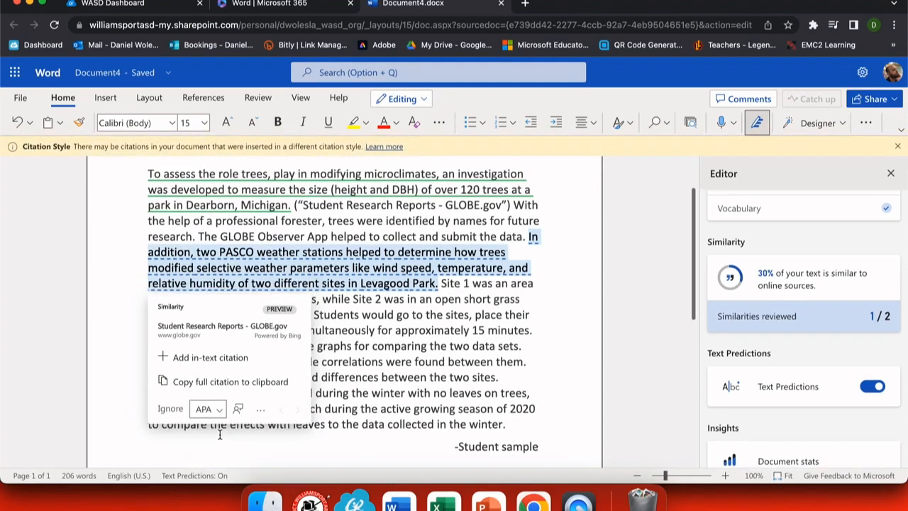
left_click(212, 360)
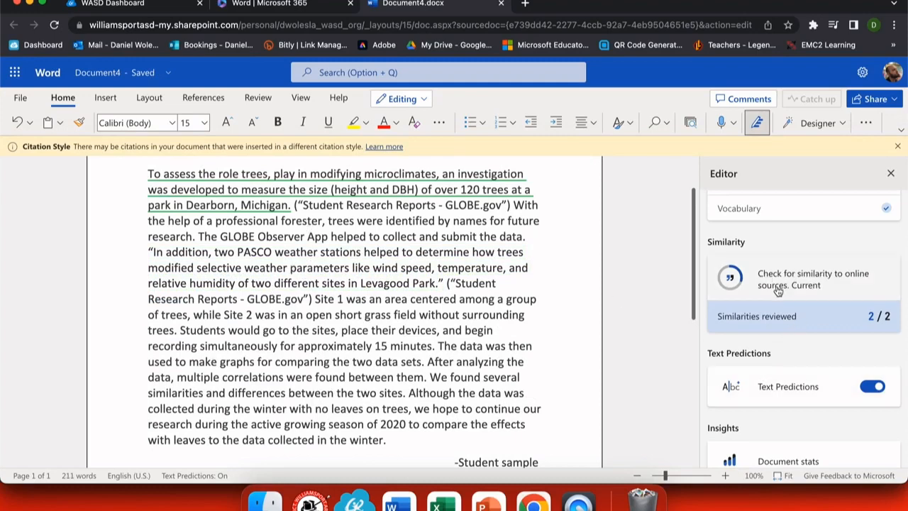
scroll(785, 284, "down", 3)
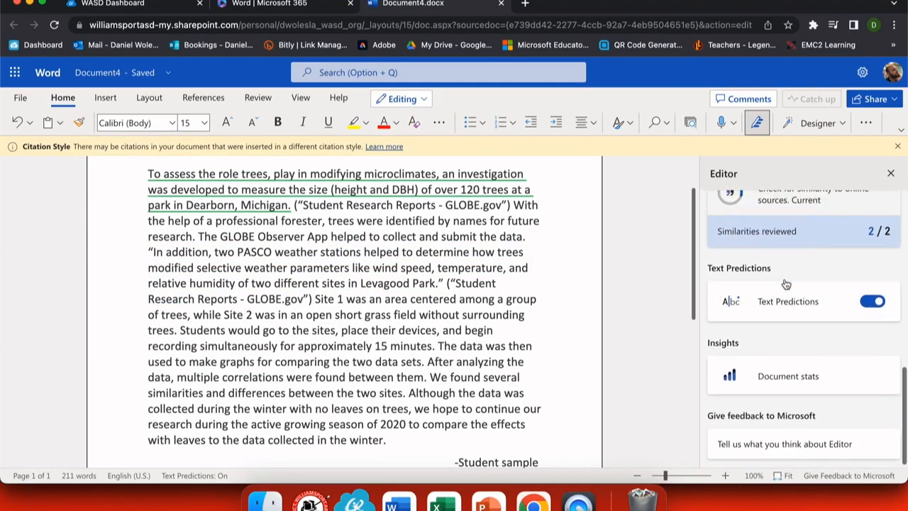
- Inspect Document stats (211 words, 1 min to read, Flesch-Kincaid 45) and close the dialog
left_click(791, 371)
mouse_move(319, 220)
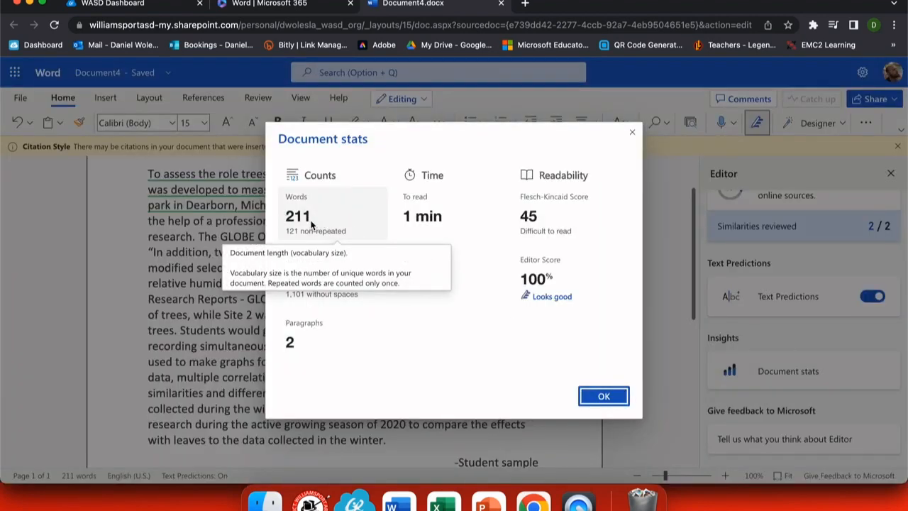
mouse_move(447, 220)
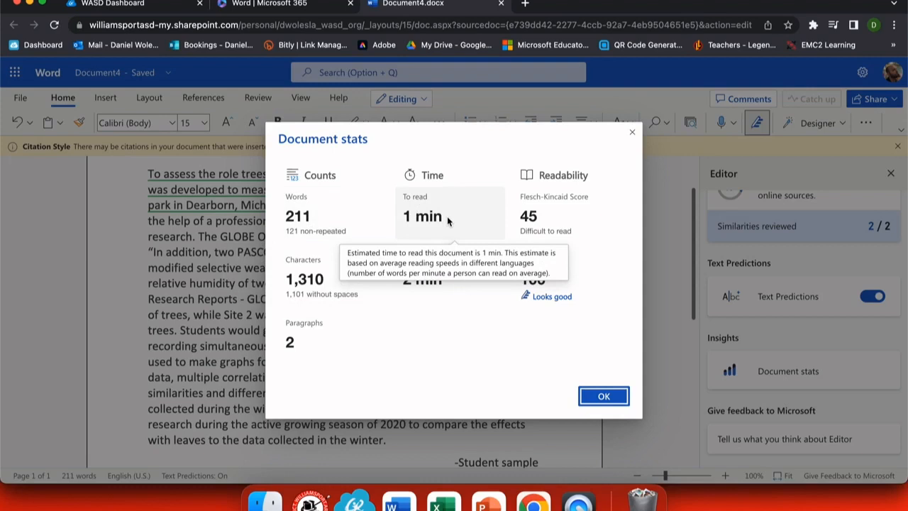
mouse_move(551, 224)
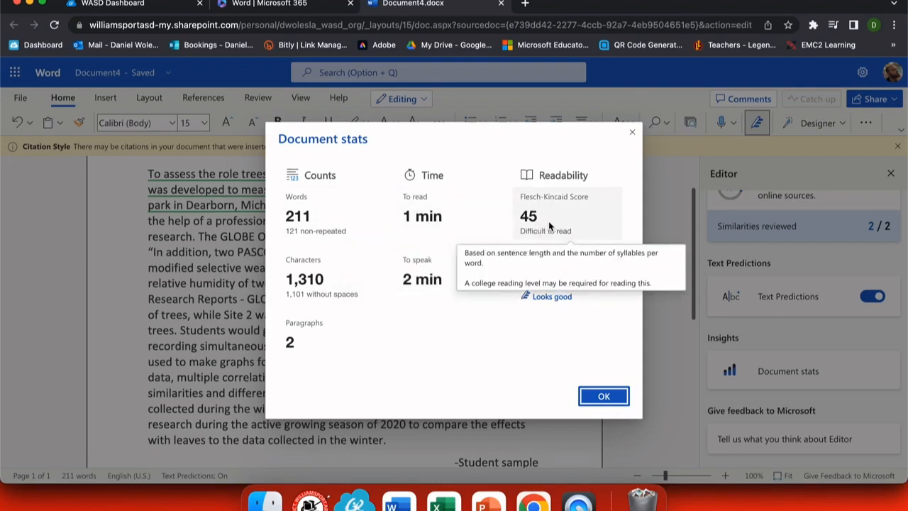
mouse_move(426, 297)
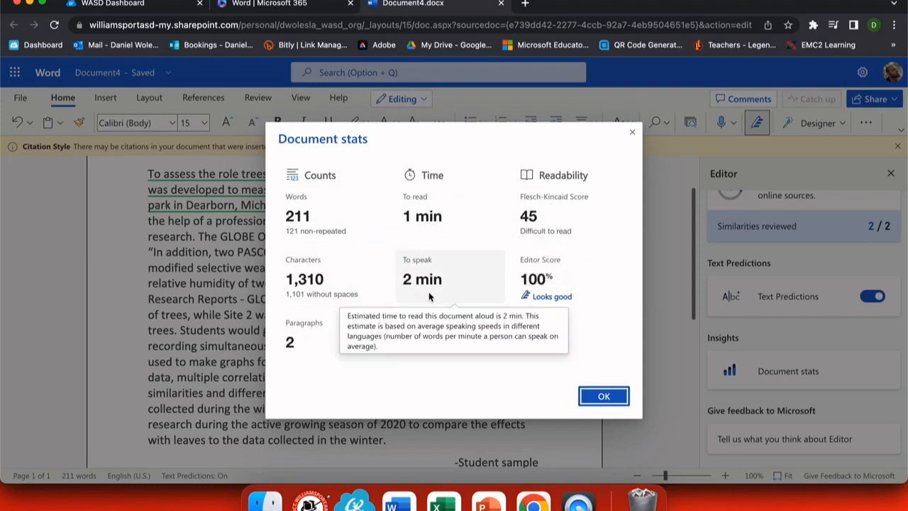
mouse_move(537, 307)
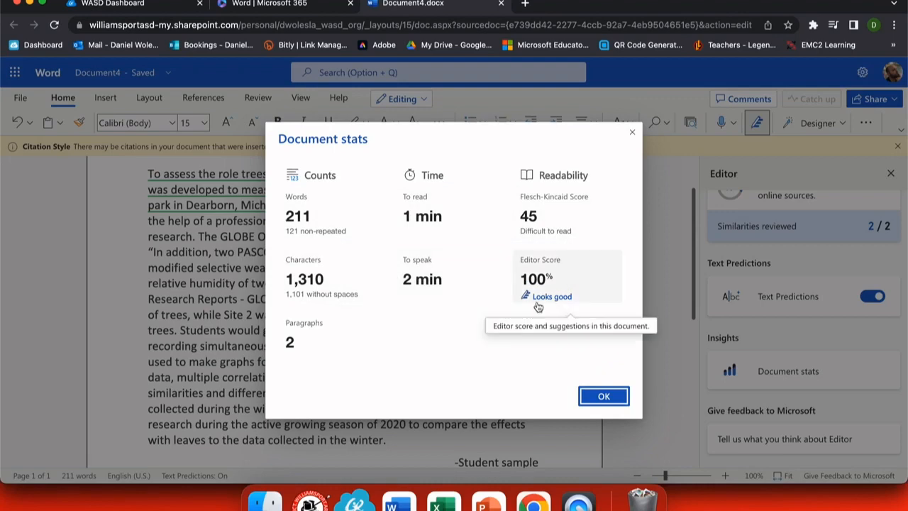
mouse_move(311, 326)
left_click(594, 392)
- Switch Editor to Casual writing (97% score) and open the Clarity suggestion offering 'give' or 'send' for 'submit'
scroll(827, 376, "up", 5)
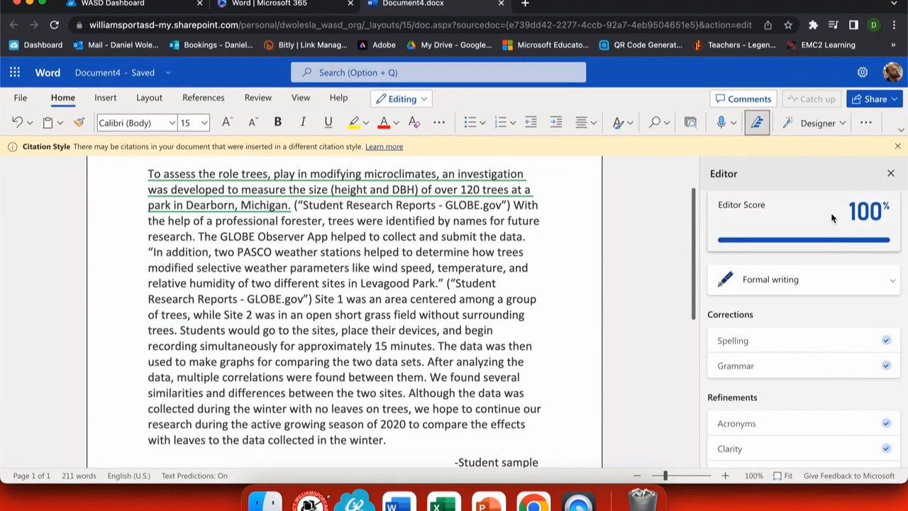
left_click(816, 282)
left_click(818, 351)
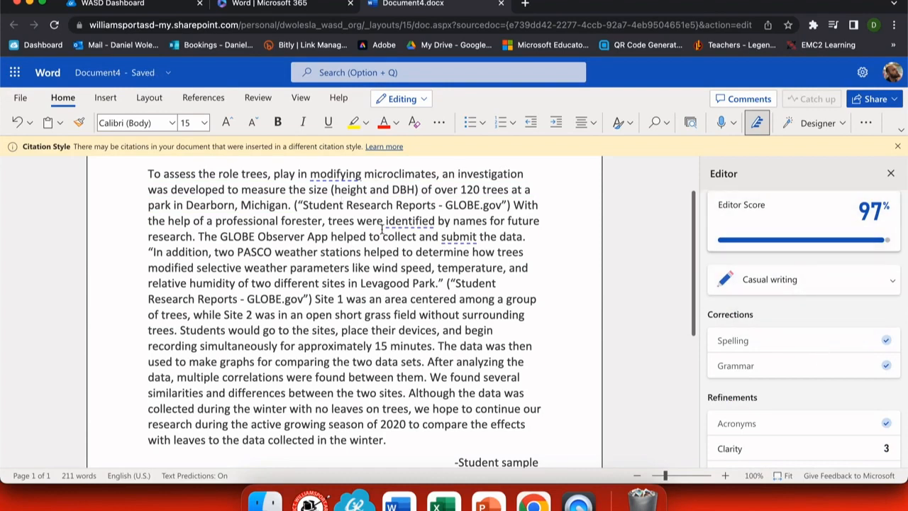
scroll(791, 356, "down", 4)
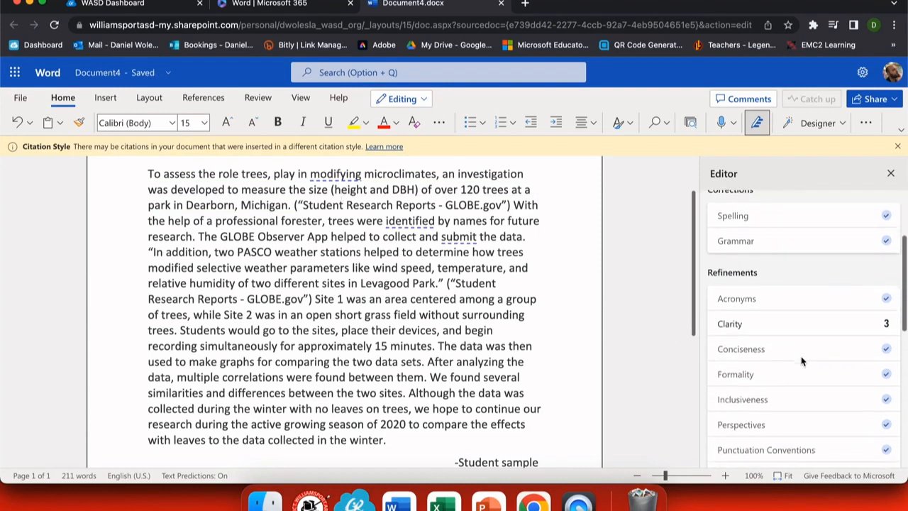
left_click(776, 324)
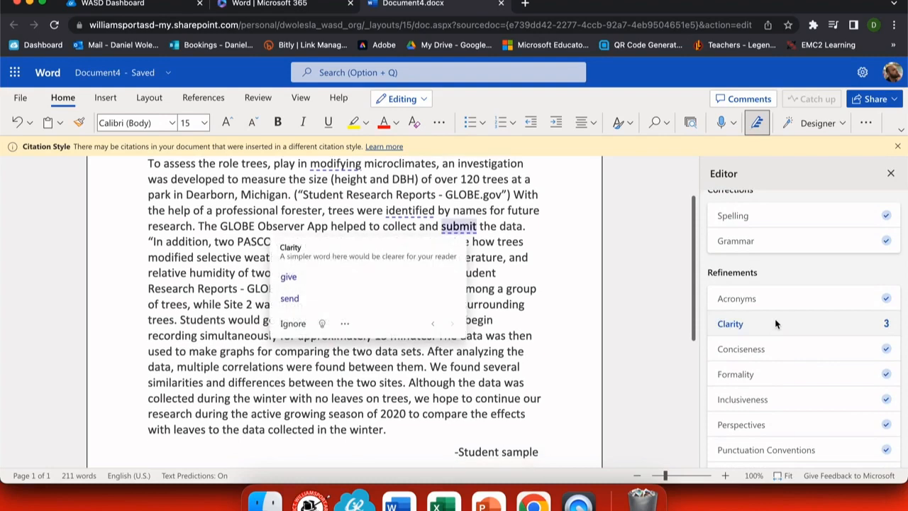